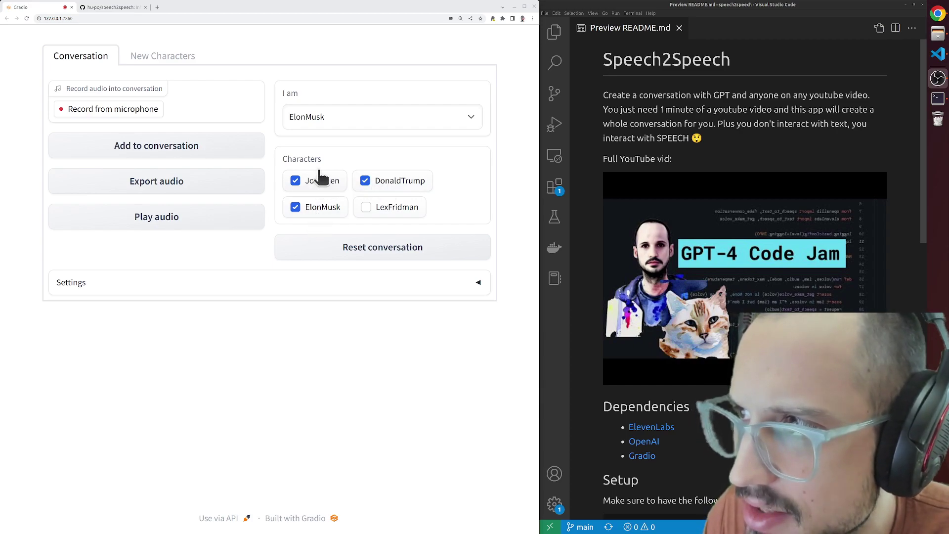
Step: Record a spoken favourite-colour question and add it to the conversation
left_click(357, 120)
left_click(319, 158)
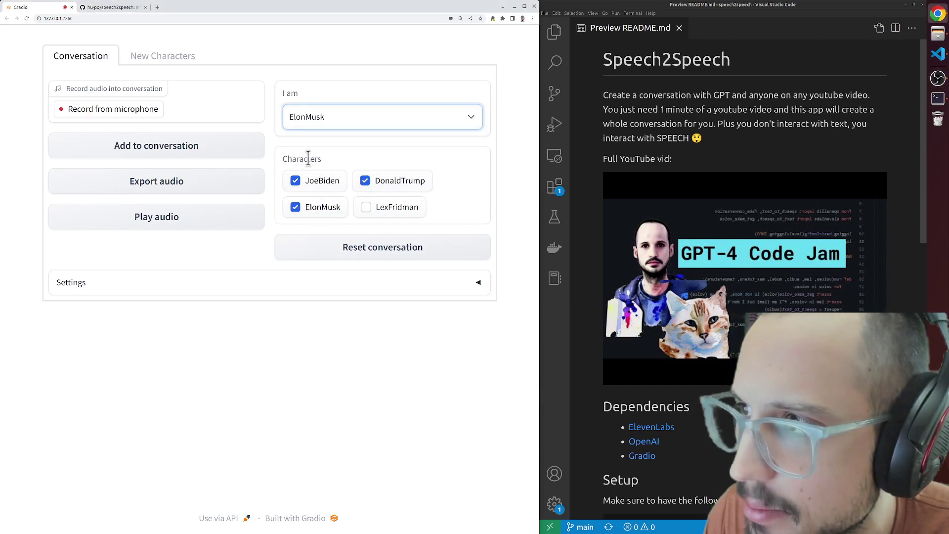
left_click(127, 113)
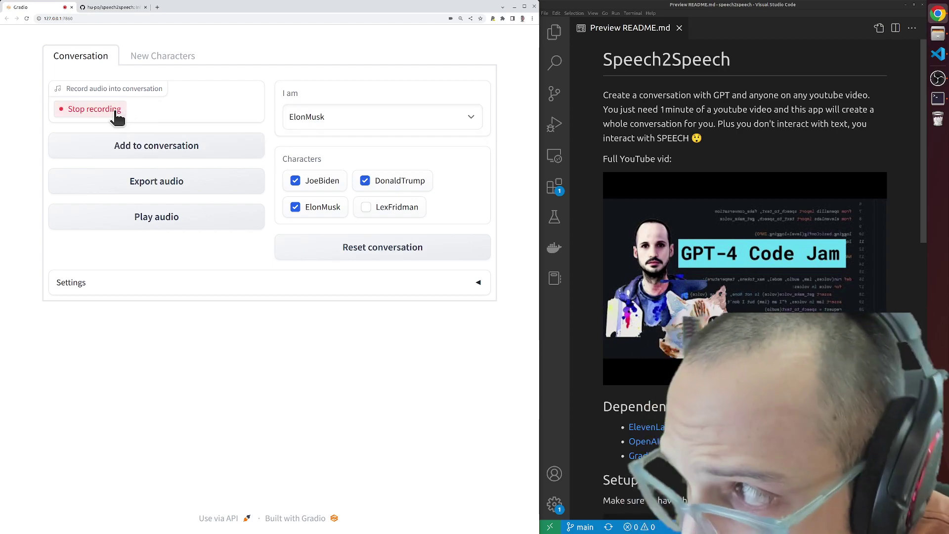
left_click(117, 111)
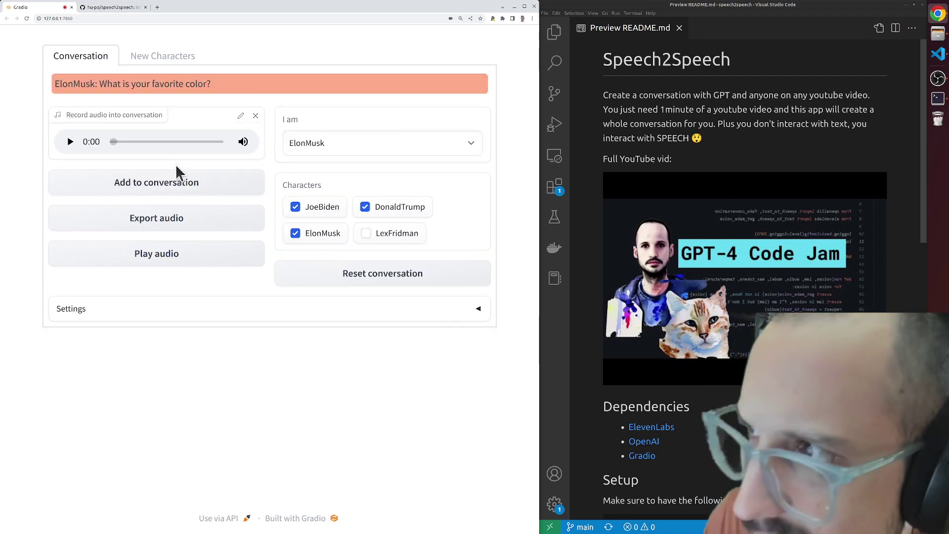
left_click_drag(99, 84, 224, 87)
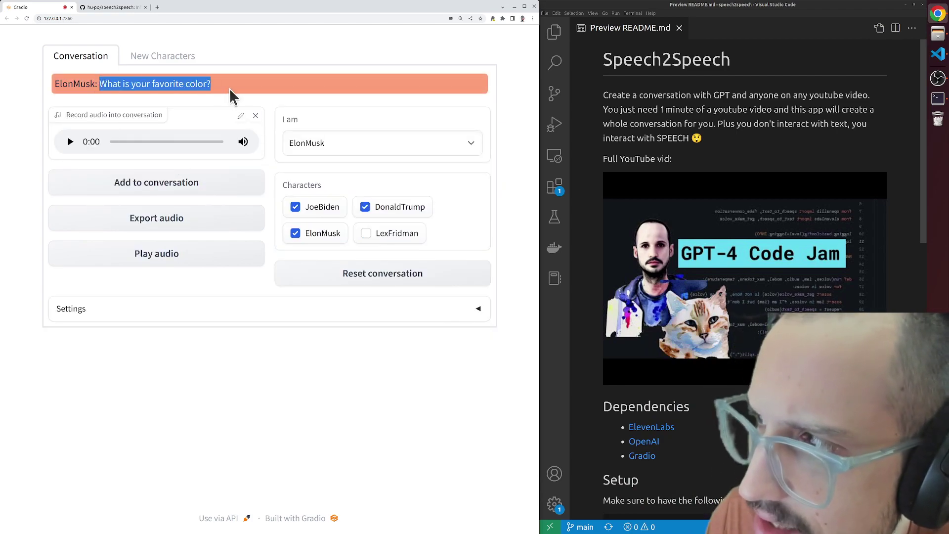
left_click(233, 287)
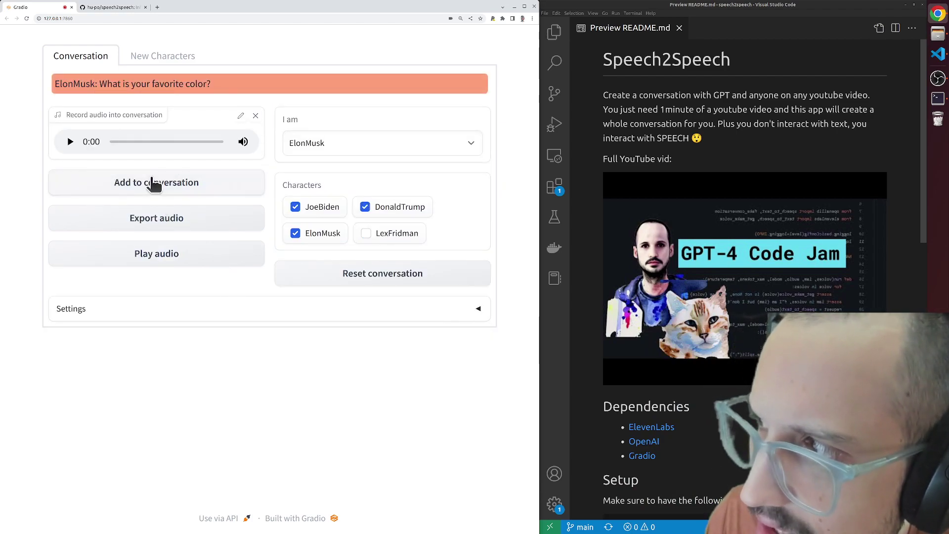
left_click(154, 184)
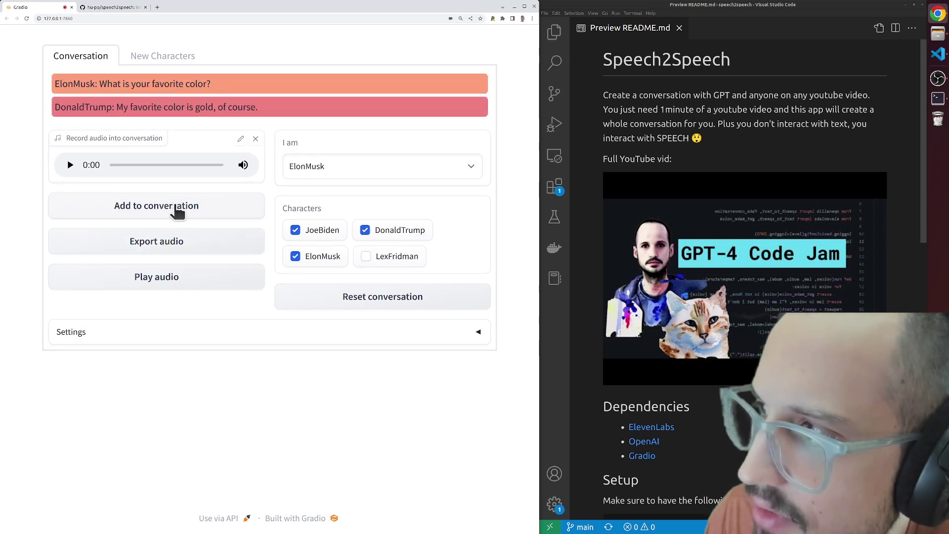
Step: Generate character replies, highlighting the blue-sky answer, then generate further replies
left_click(178, 212)
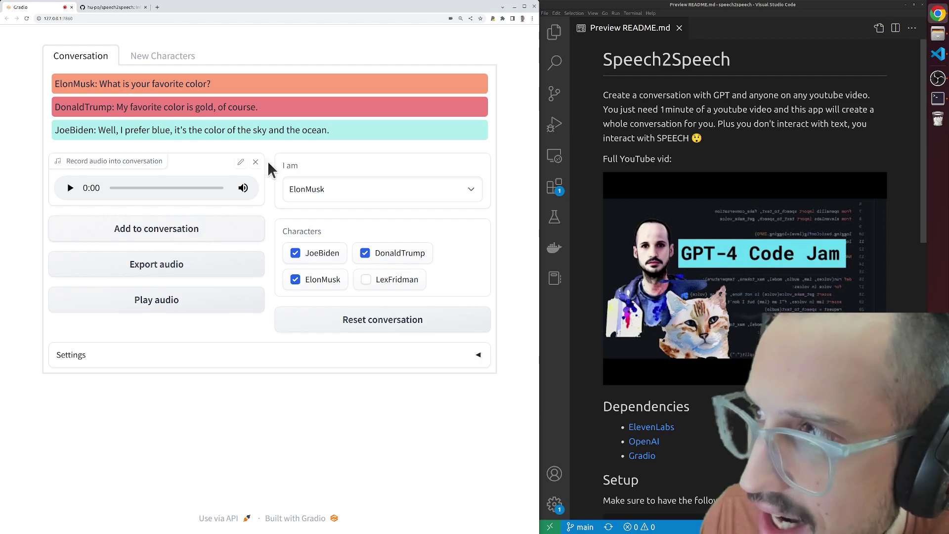
triple_click(253, 130)
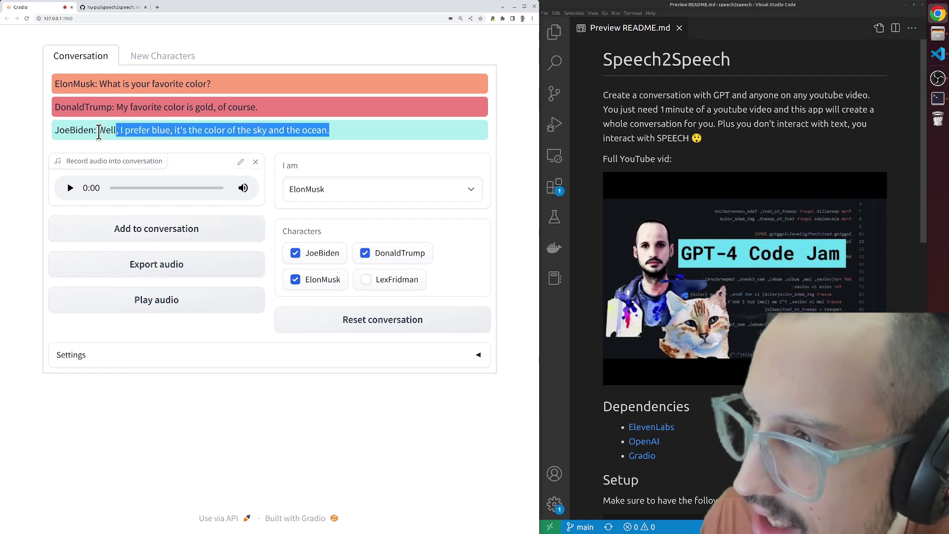
left_click(95, 132)
triple_click(88, 130)
left_click(88, 130)
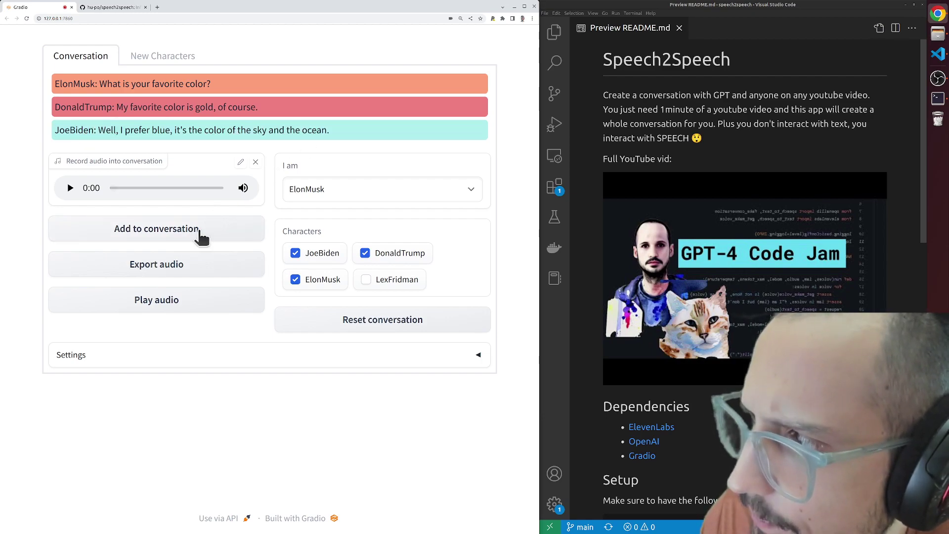
left_click(252, 305)
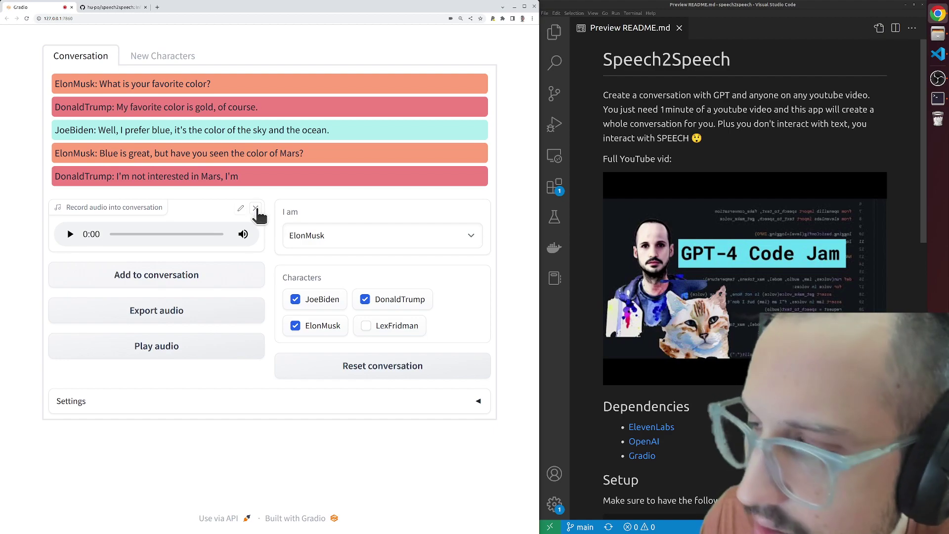
Step: Discard the old clip, record a new spoken line, and add it for replies
left_click(257, 209)
left_click(112, 228)
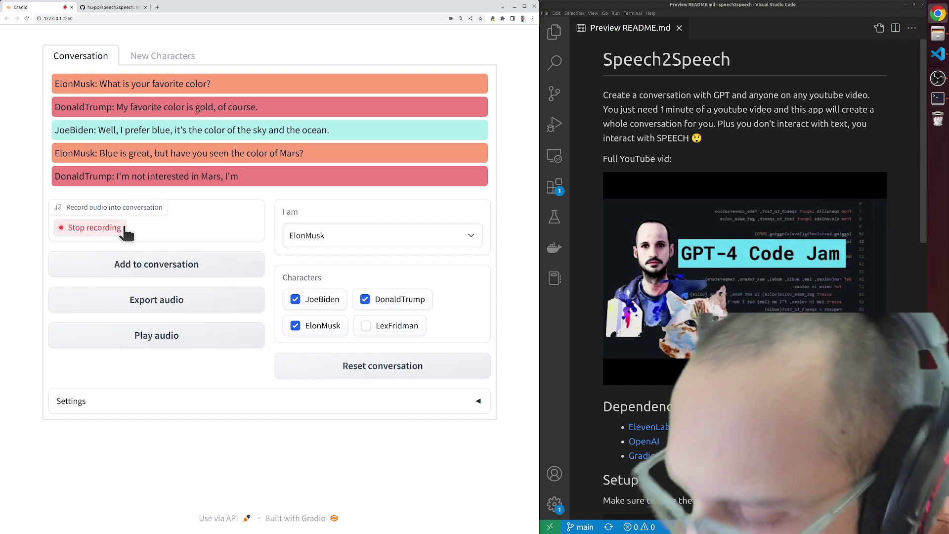
left_click(111, 228)
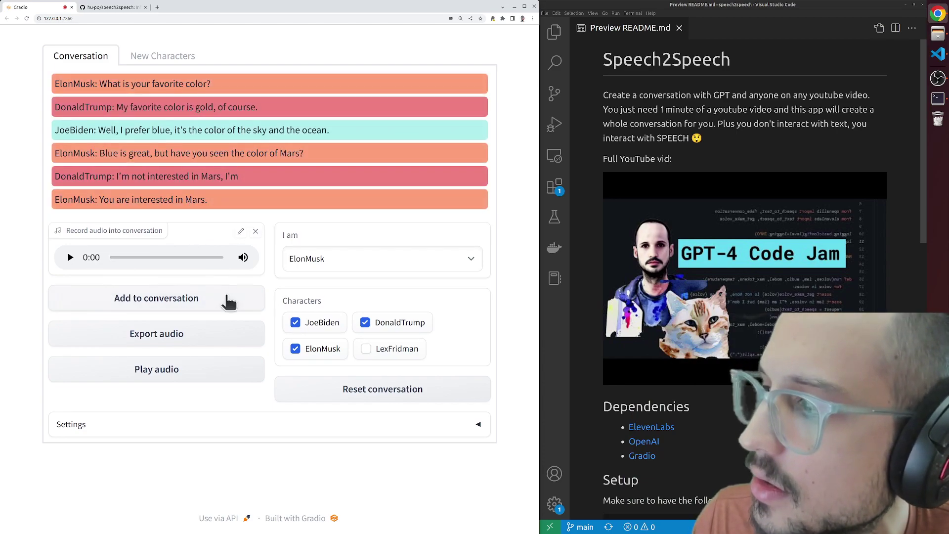
left_click(226, 301)
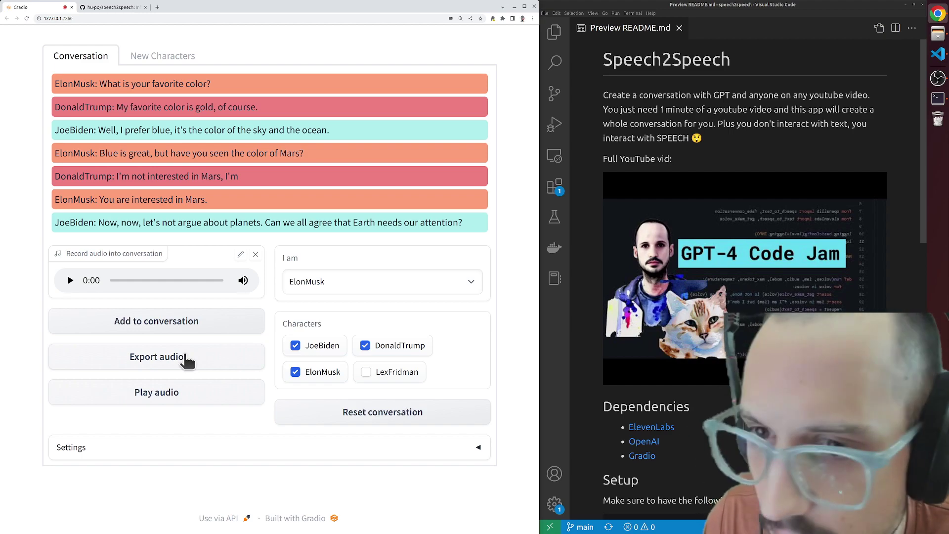
Step: Open the New Characters page showing the JoeBiden, DonaldTrump, ElonMusk and LexFridman YAML config
left_click(164, 56)
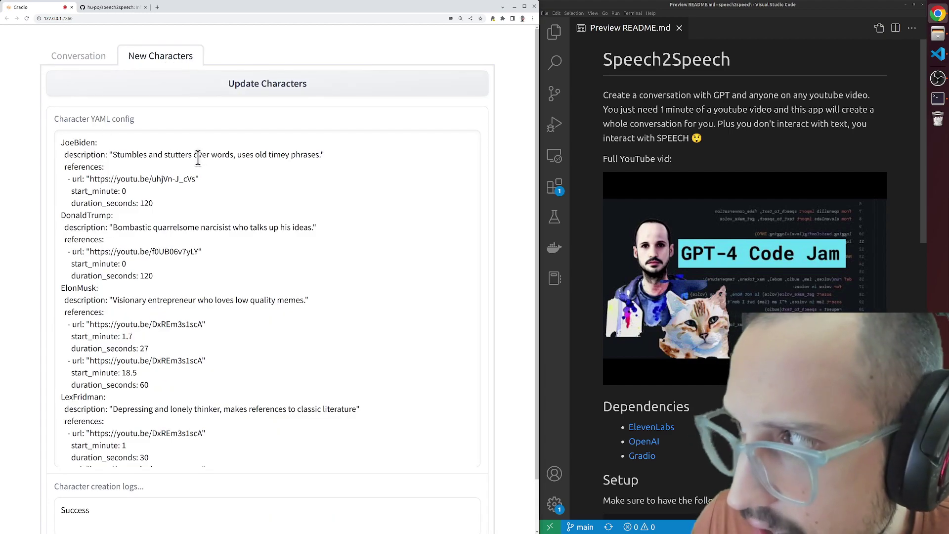
Step: Highlight the first character's name and personality, plus Donald Trump's description and reference clip
double_click(77, 143)
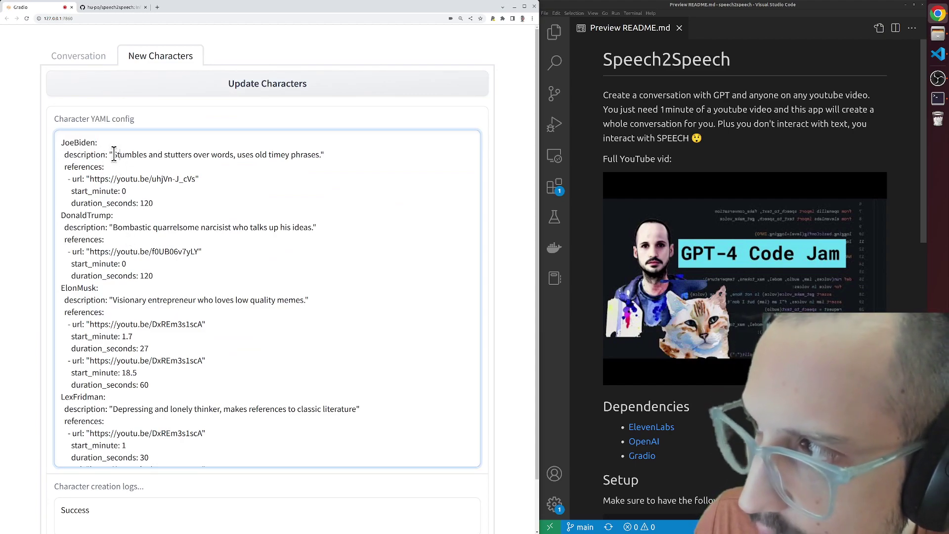
left_click_drag(114, 154, 321, 154)
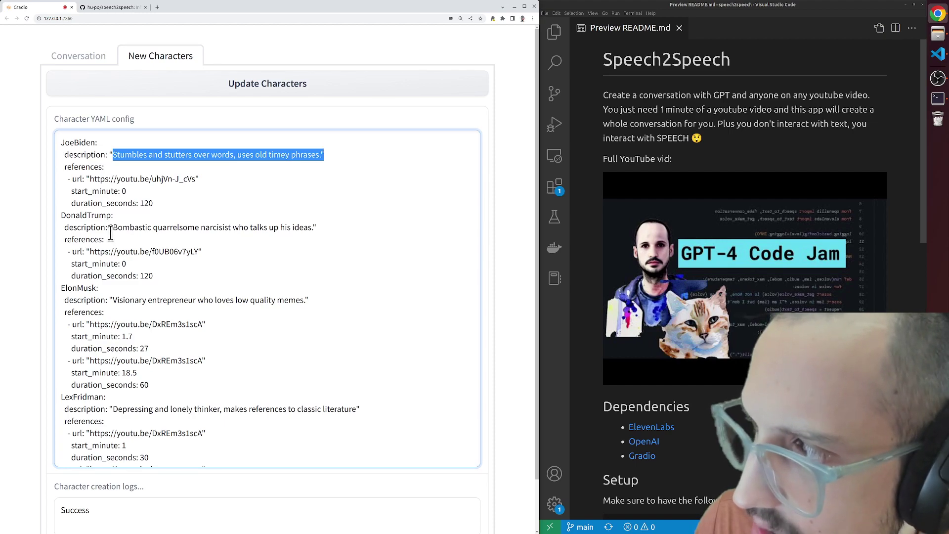
left_click_drag(112, 228, 311, 228)
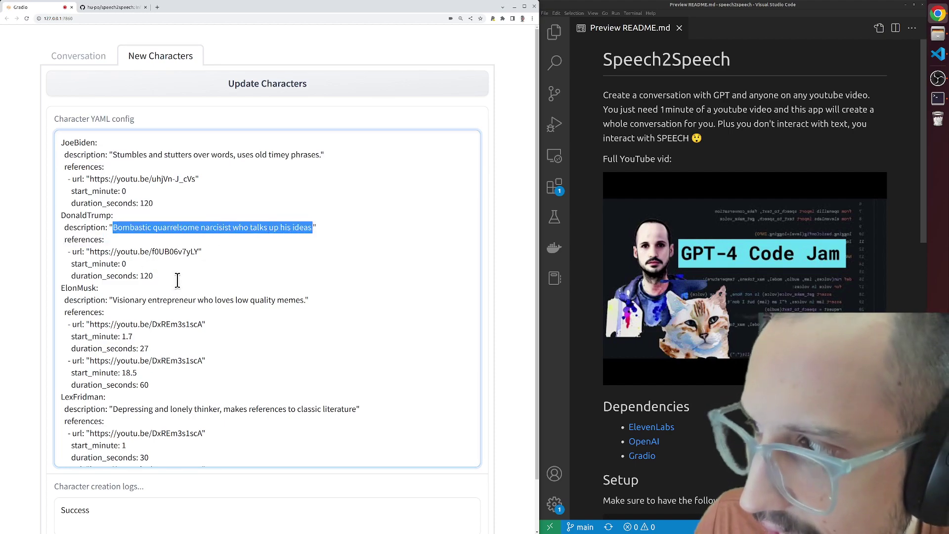
left_click_drag(178, 278, 74, 254)
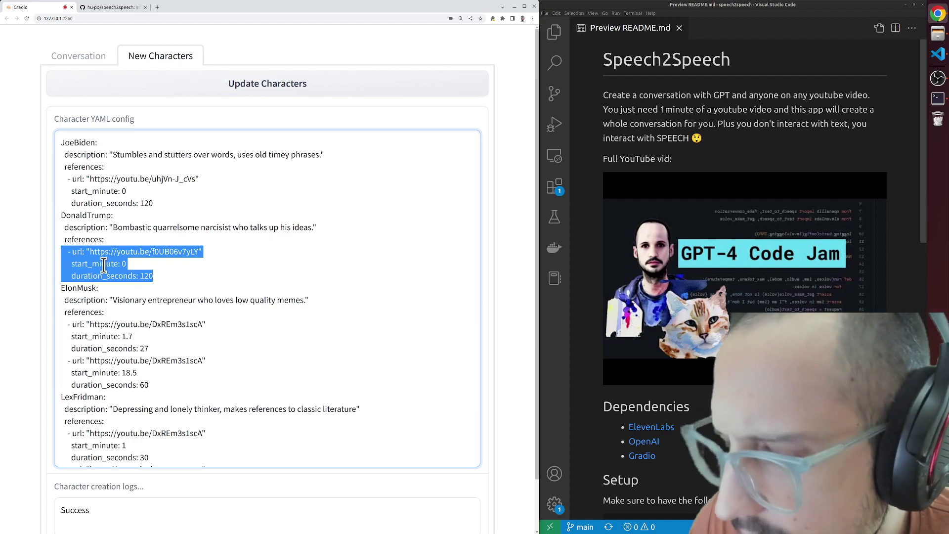
Step: Highlight Elon Musk's reference clips, then return to the Conversation tab
left_click(175, 283)
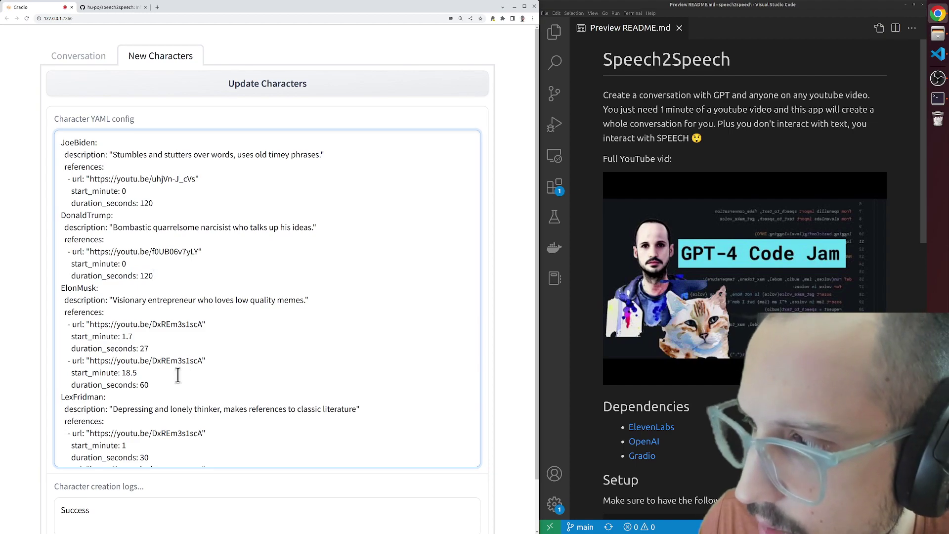
left_click_drag(172, 384, 69, 323)
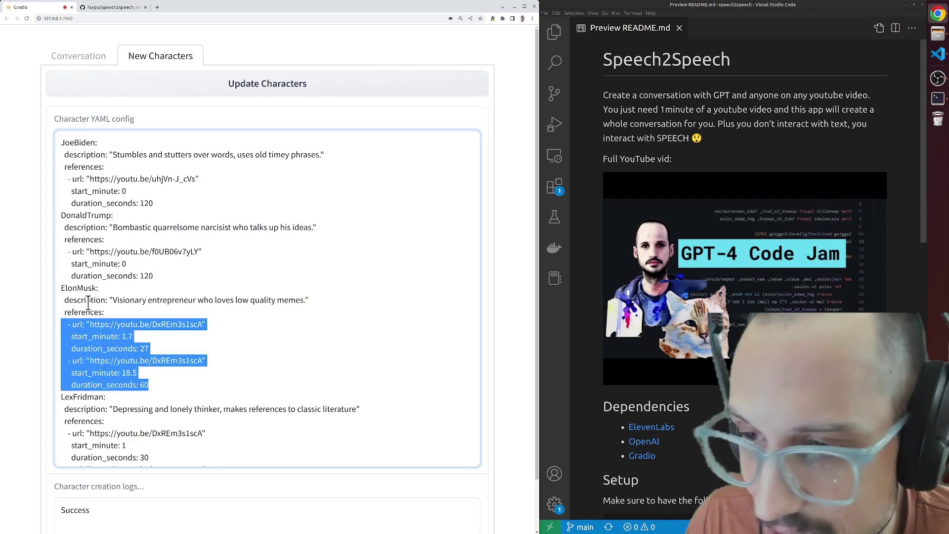
left_click(159, 348)
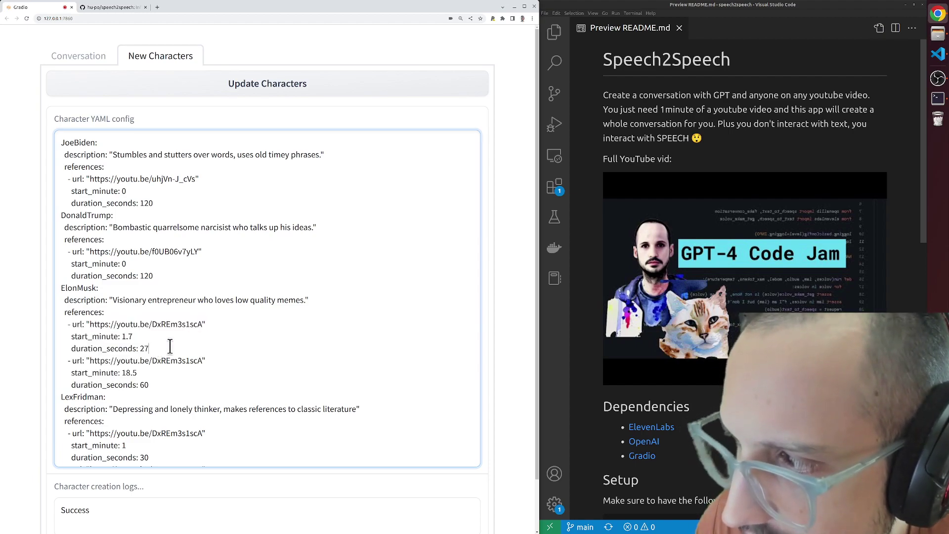
left_click_drag(170, 346, 80, 324)
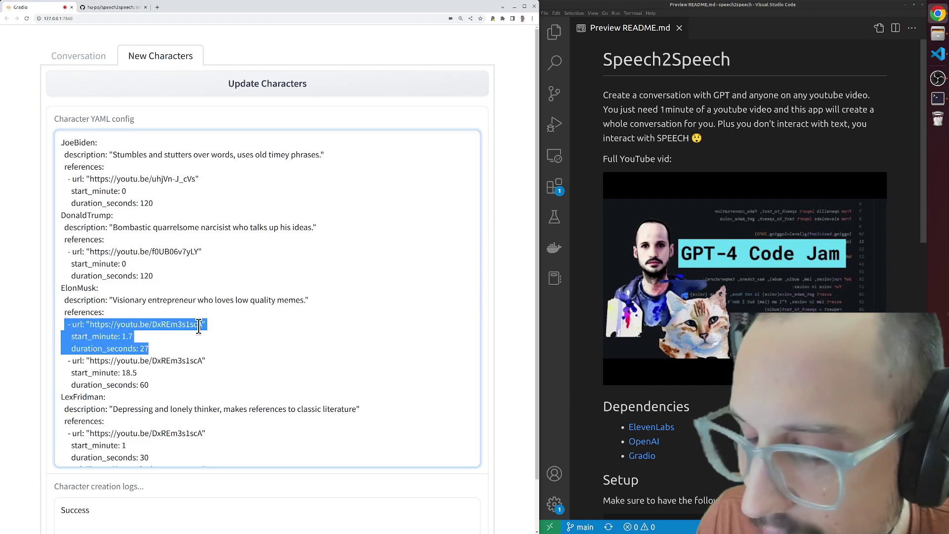
left_click(78, 56)
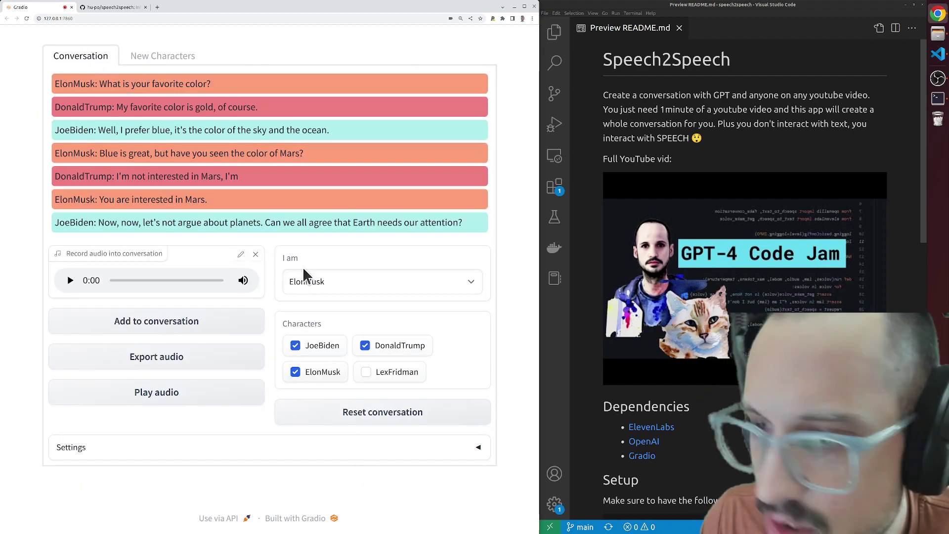
Step: In the GitHub README, highlight the OpenAI and ElevenLabs dependencies, then return to the app
left_click(95, 8)
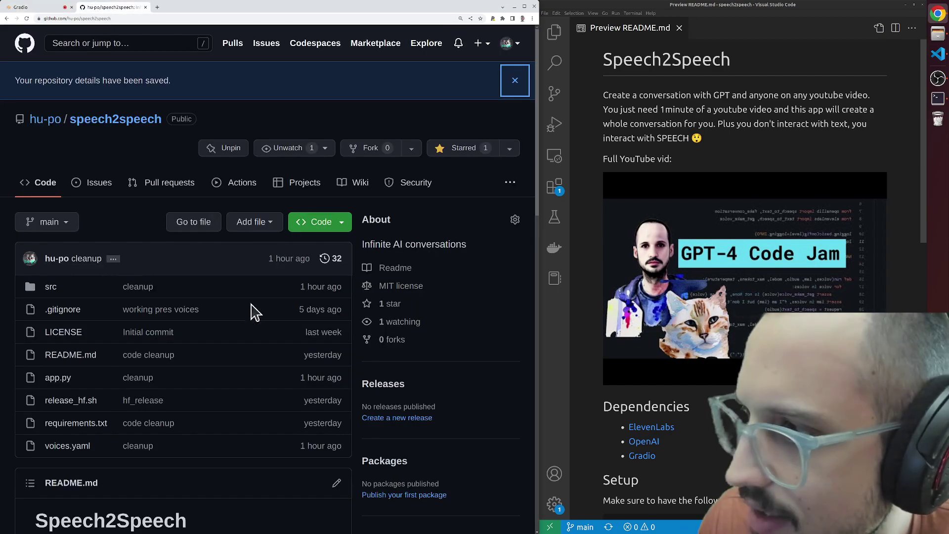
scroll(245, 185, "down", 5)
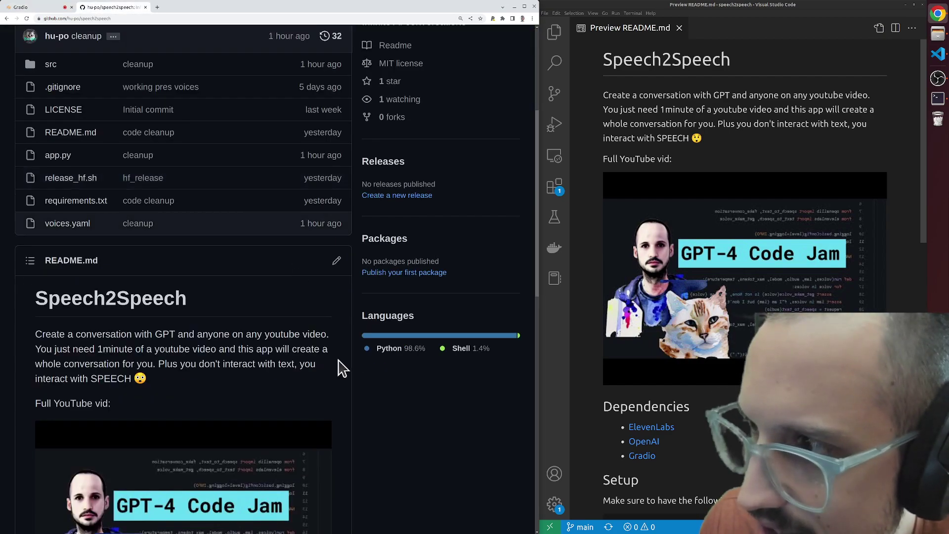
scroll(371, 327, "up", 2)
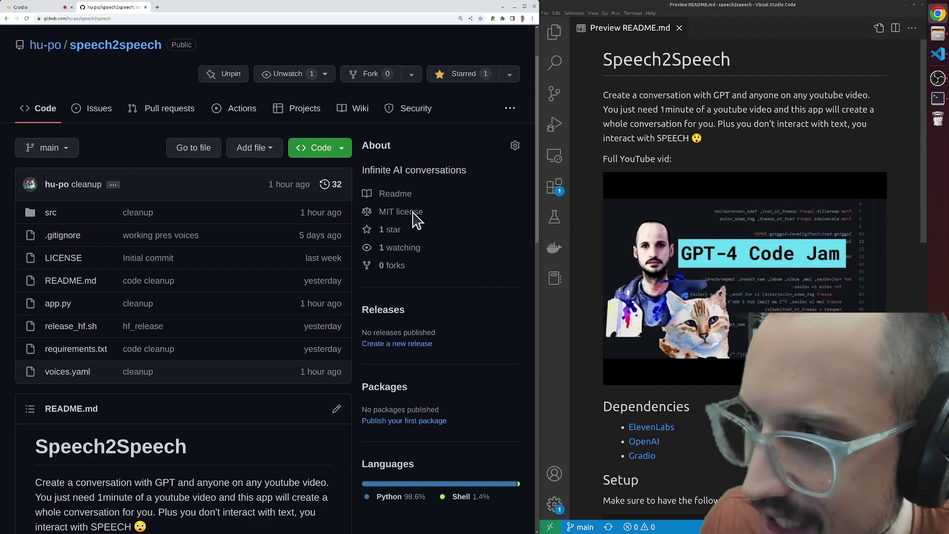
scroll(356, 383, "down", 3)
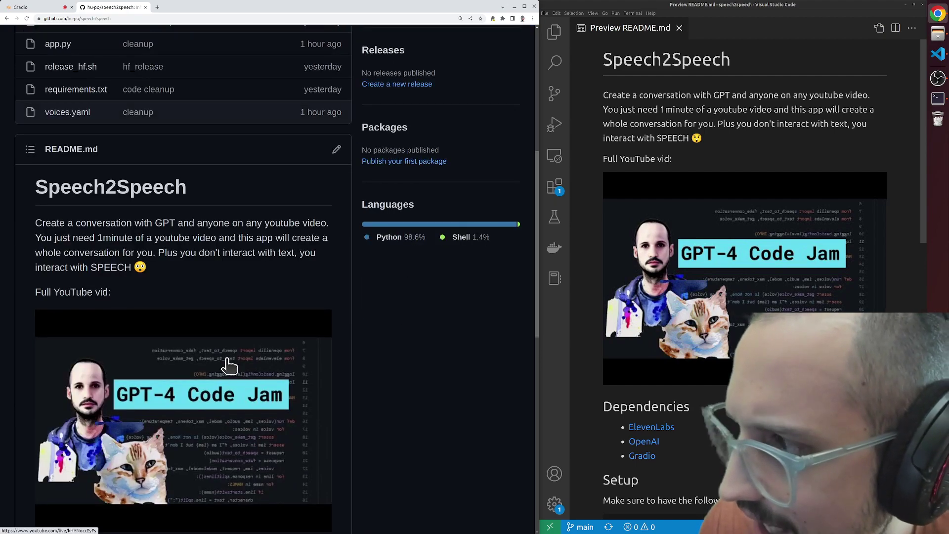
scroll(186, 290, "down", 3)
scroll(206, 299, "down", 1)
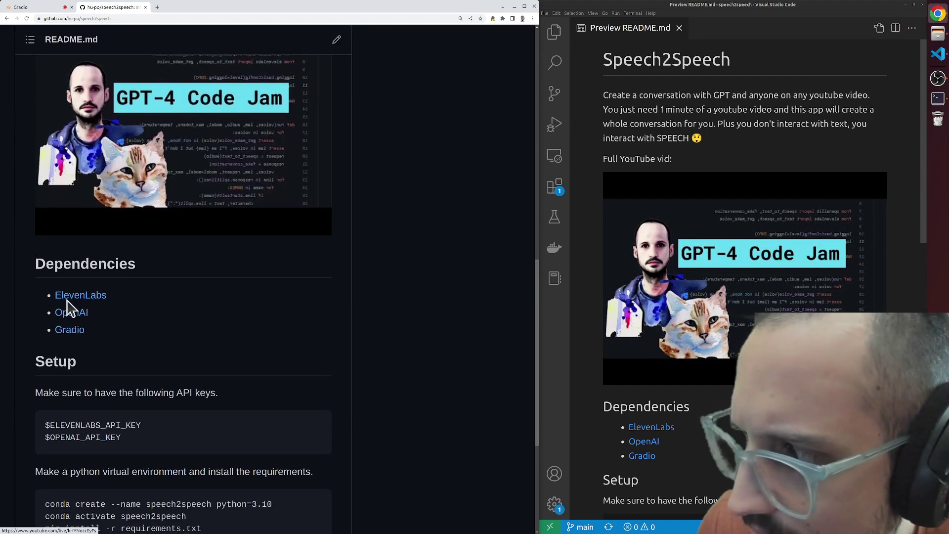
left_click_drag(83, 319, 56, 315)
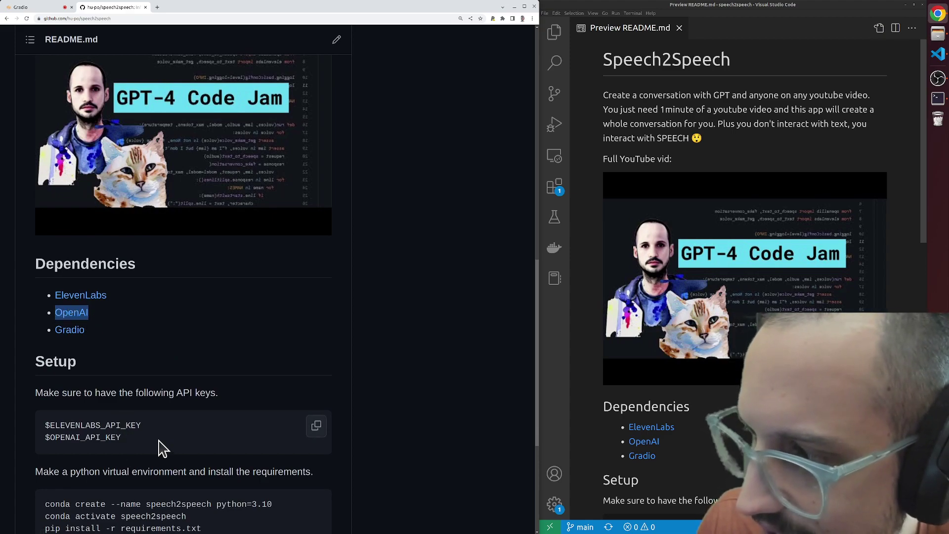
double_click(75, 296)
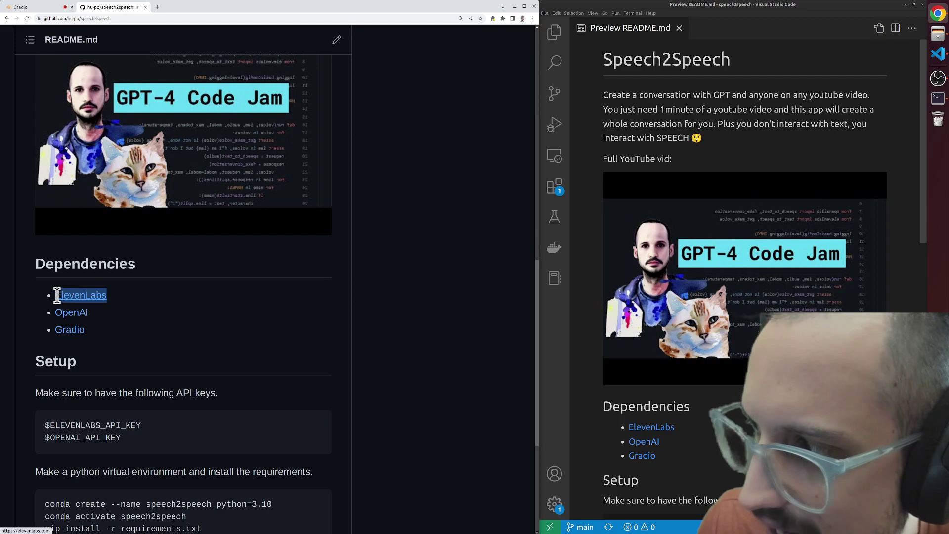
mouse_move(49, 294)
left_mouse_down()
mouse_move(107, 296)
mouse_move(163, 320)
left_mouse_up()
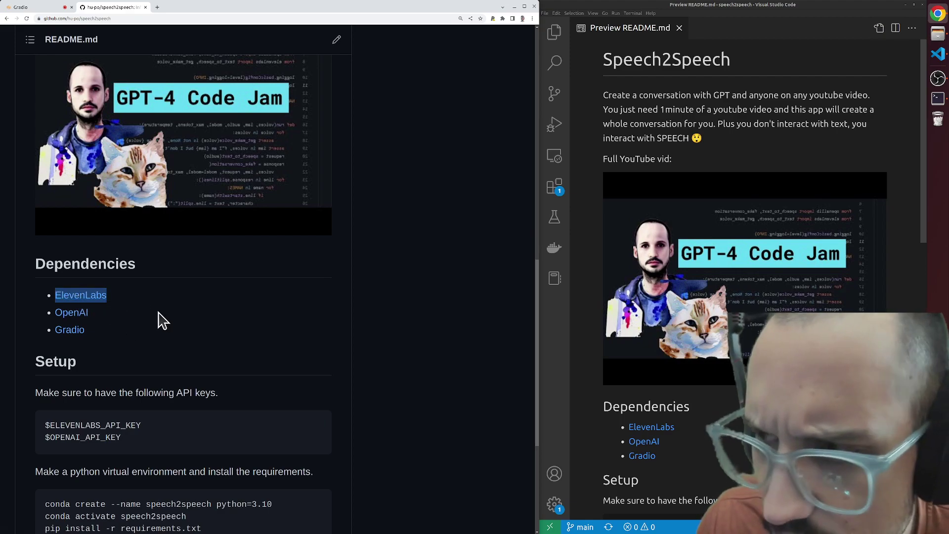
left_click(102, 321)
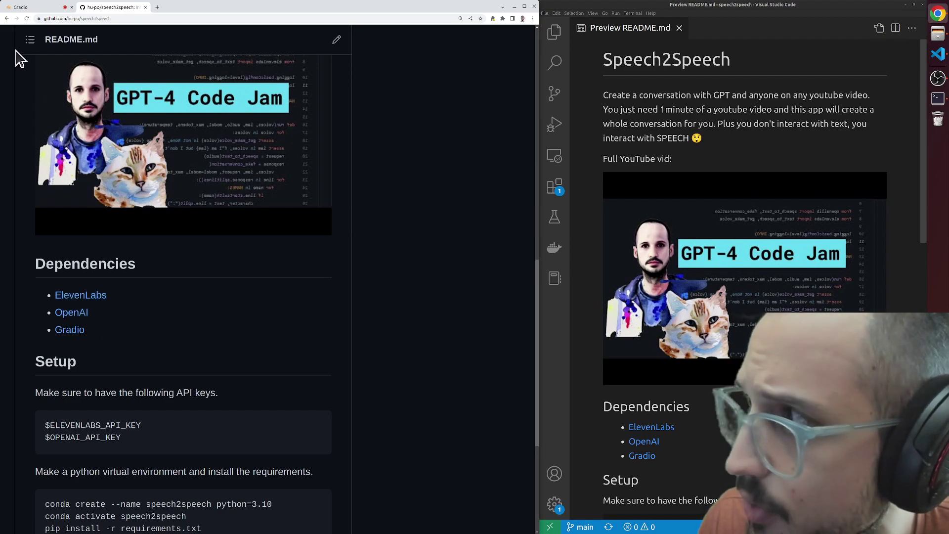
left_click(28, 7)
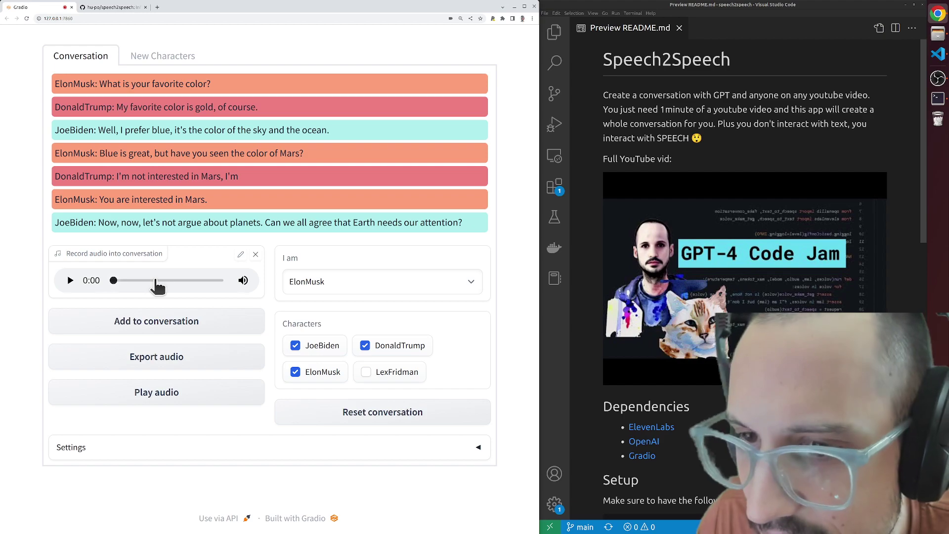